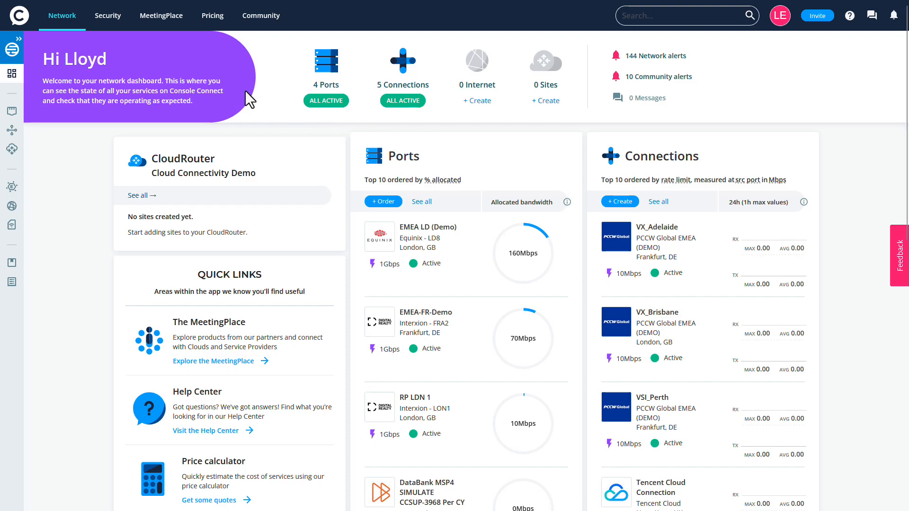
Step: Start a new Layer 2 connection with OVHcloud chosen as the cloud provider
left_click(19, 38)
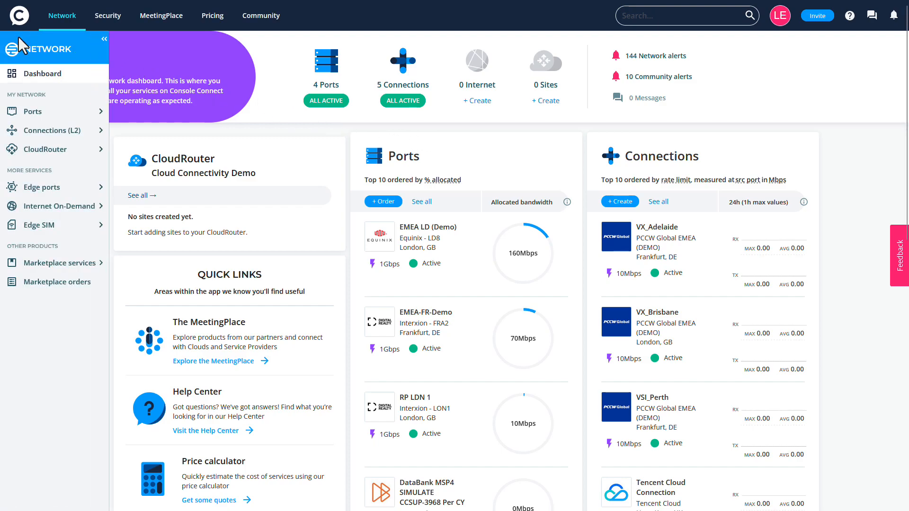
left_click(101, 132)
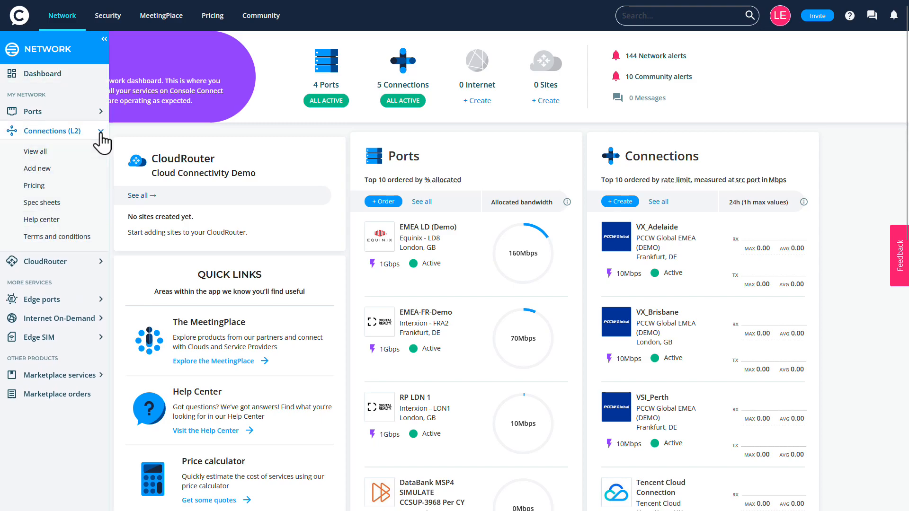
left_click(92, 169)
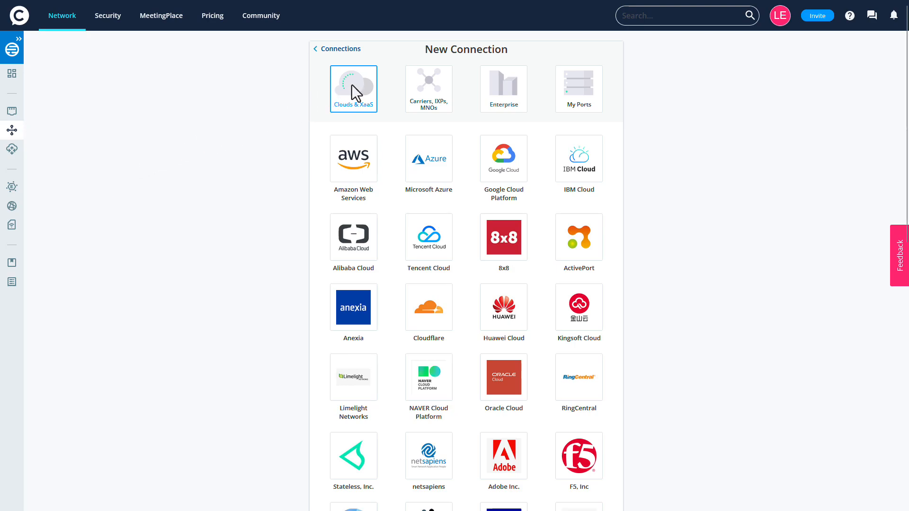
scroll(392, 152, "down", 7)
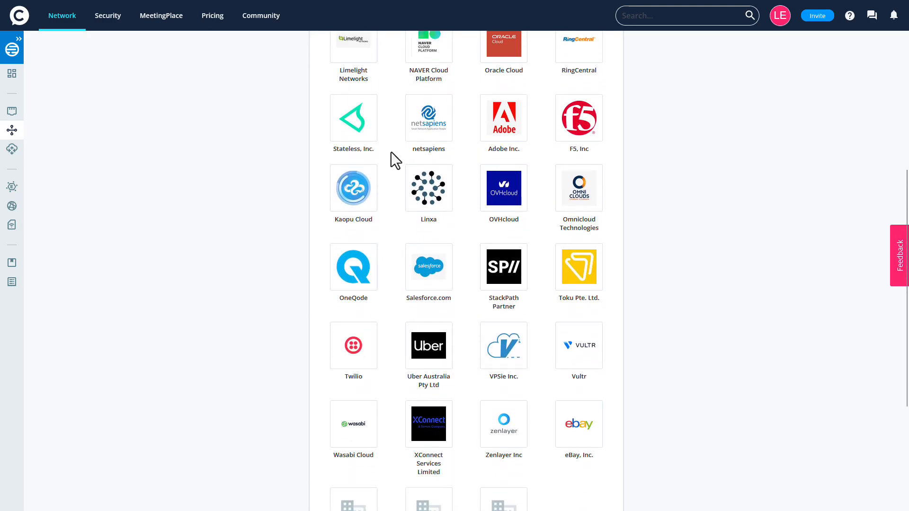
left_click(505, 195)
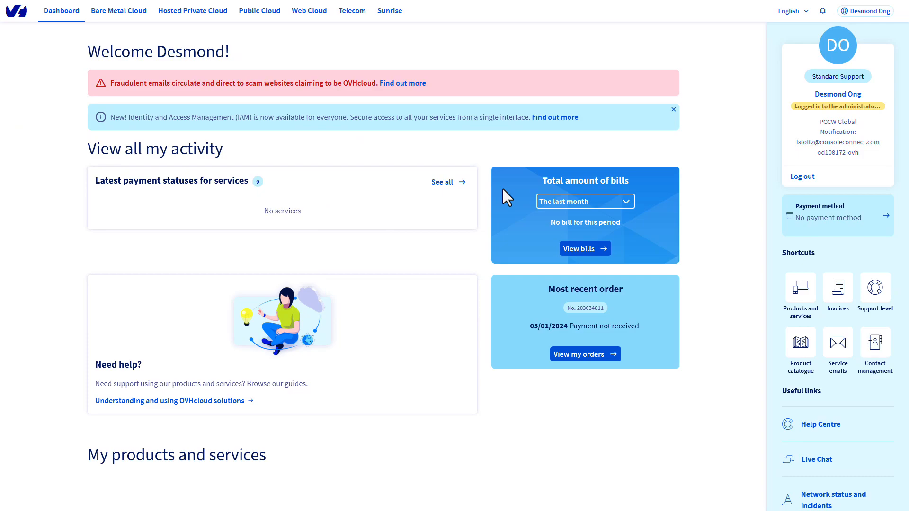
Step: In the OVHcloud Control Panel, go to OVHcloud Connect under Bare Metal Cloud networking and start an order for OVHcloud Connect Provider
left_click(118, 10)
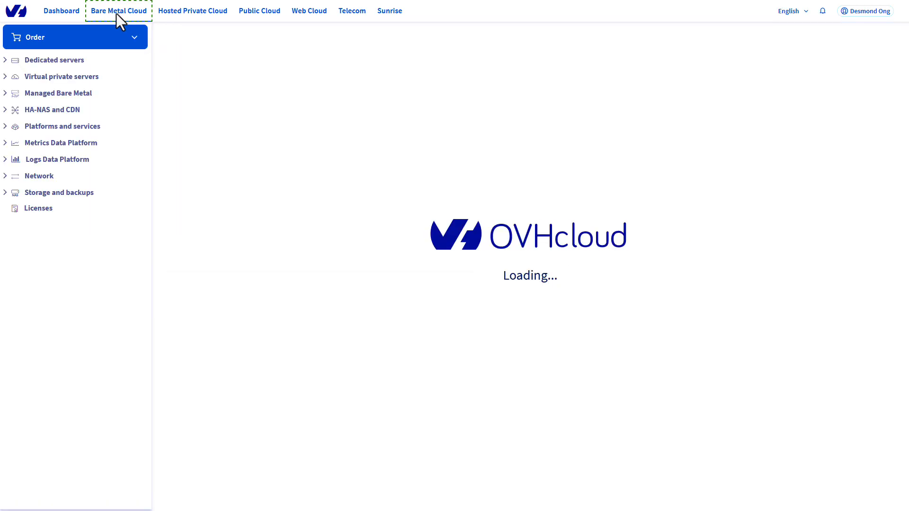
left_click(6, 176)
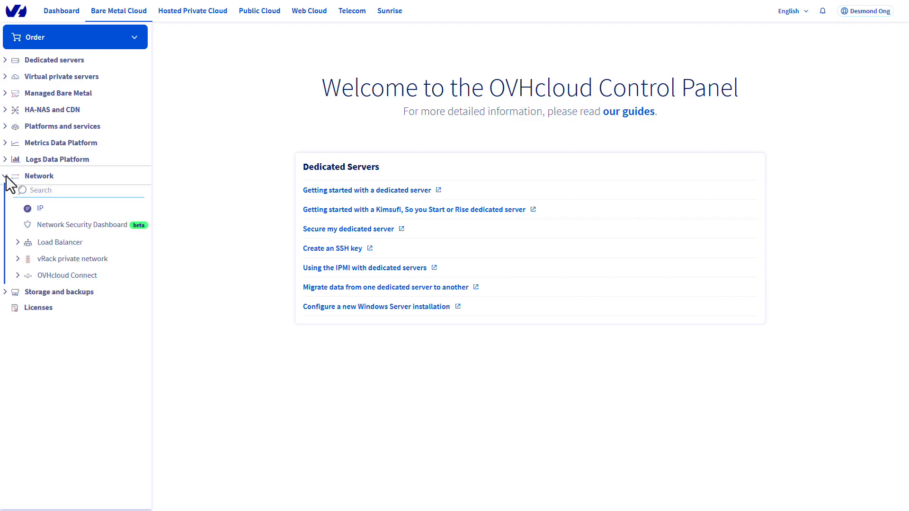
left_click(18, 274)
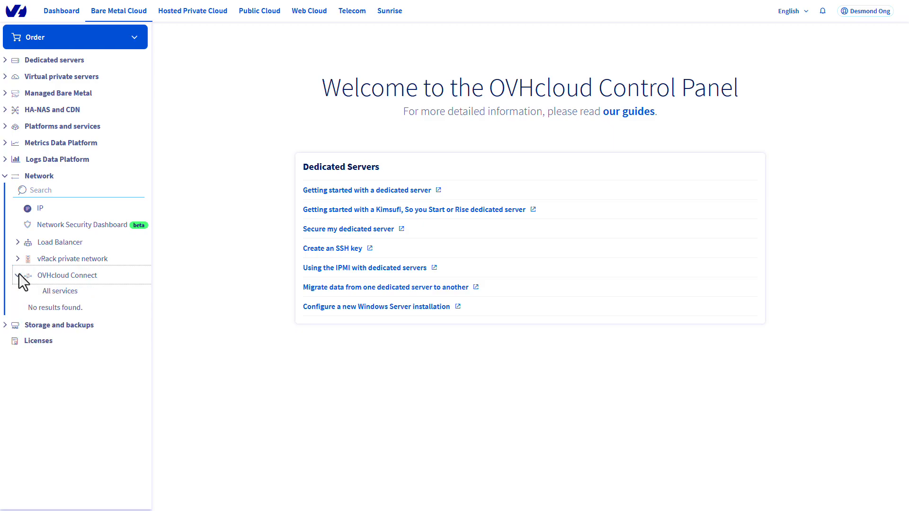
left_click(60, 292)
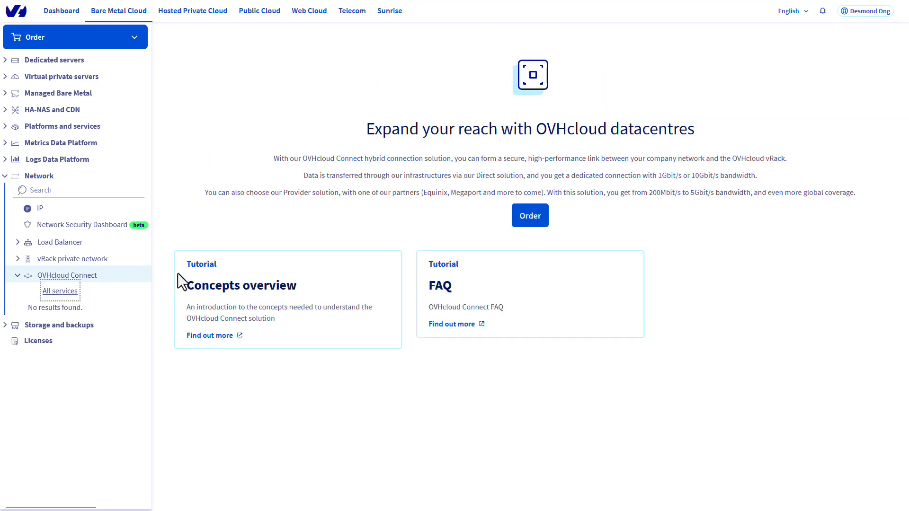
left_click(529, 217)
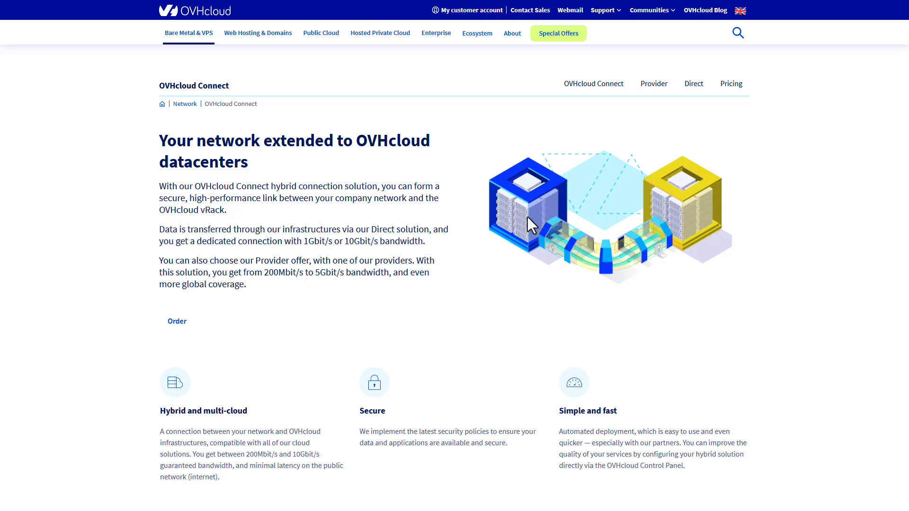
scroll(528, 217, "down", 5)
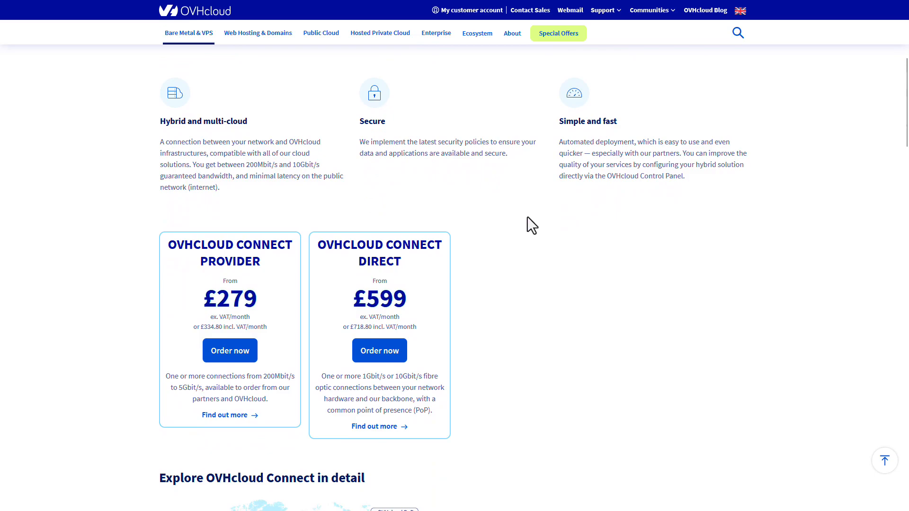
left_click(229, 349)
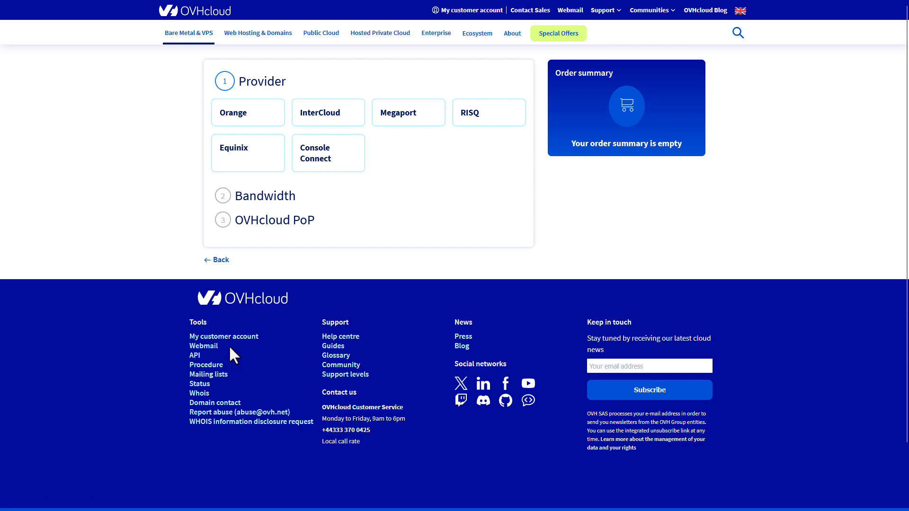
Step: Order OVHcloud Connect with provider Console Connect, 200 Mbit/s guaranteed bandwidth and the Paris - Telehouse - TH2 point of presence
left_click(349, 152)
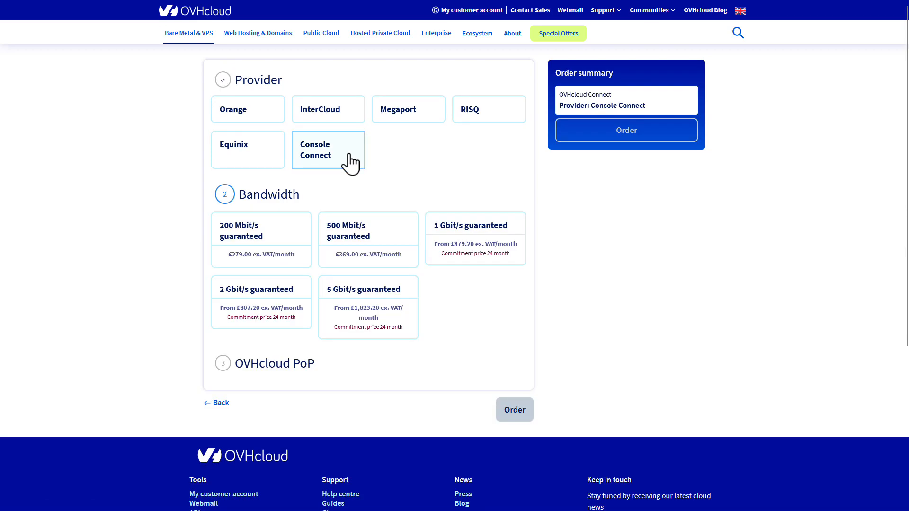
left_click(284, 235)
scroll(283, 234, "down", 4)
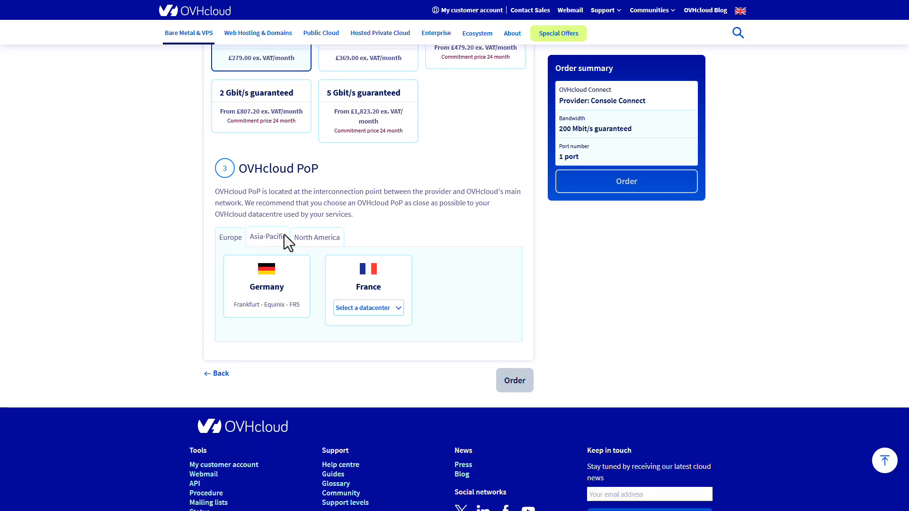
left_click(396, 312)
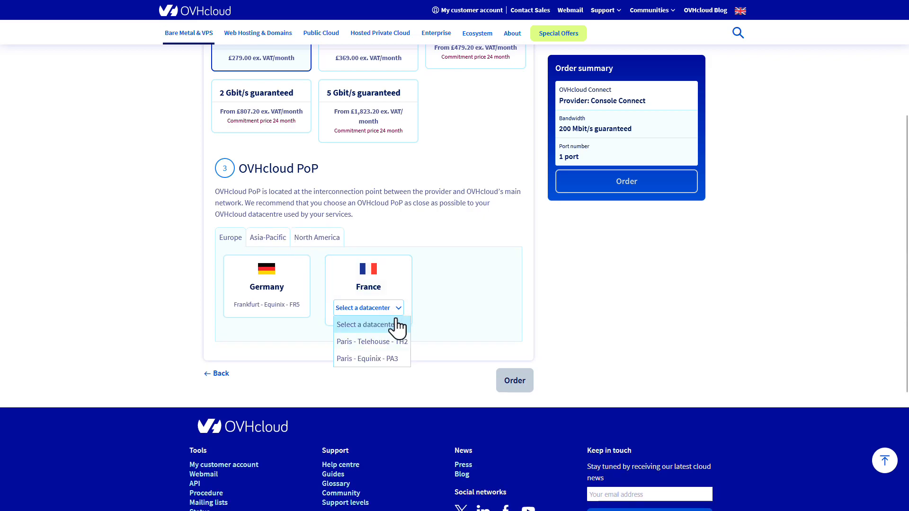
left_click(402, 342)
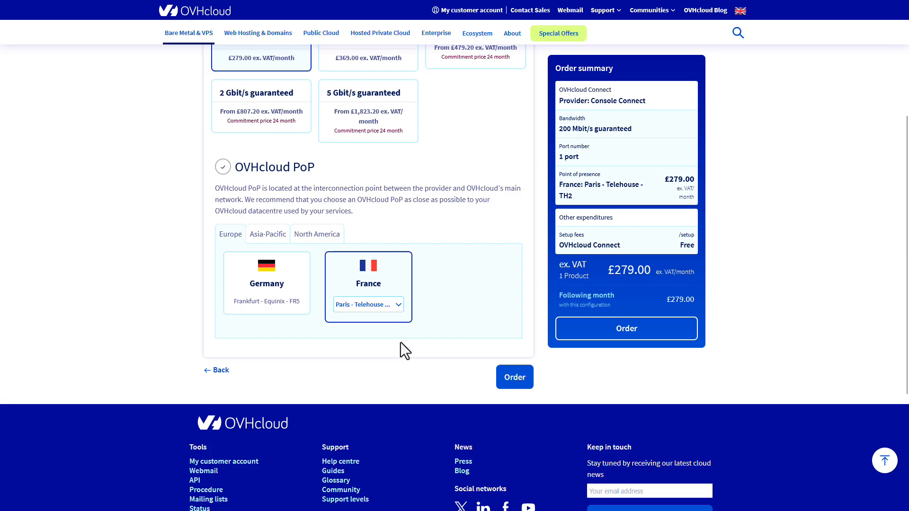
left_click(513, 382)
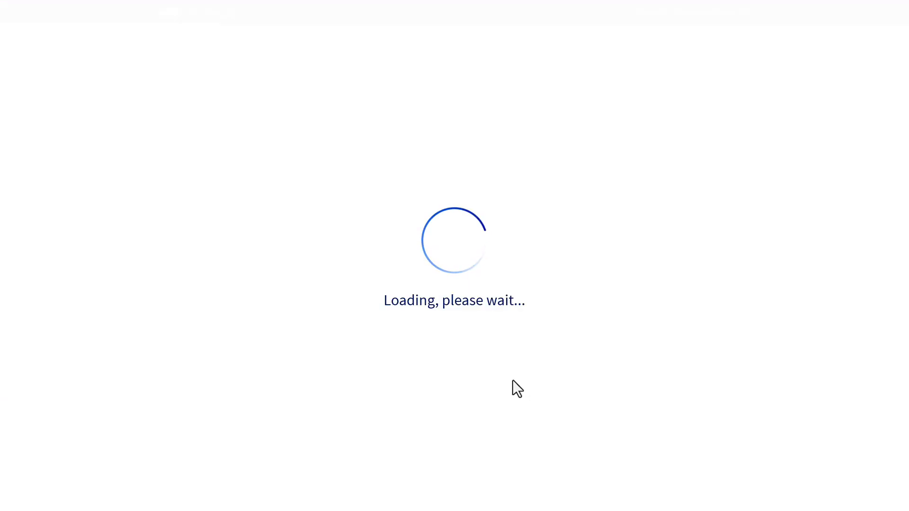
scroll(512, 380, "down", 1)
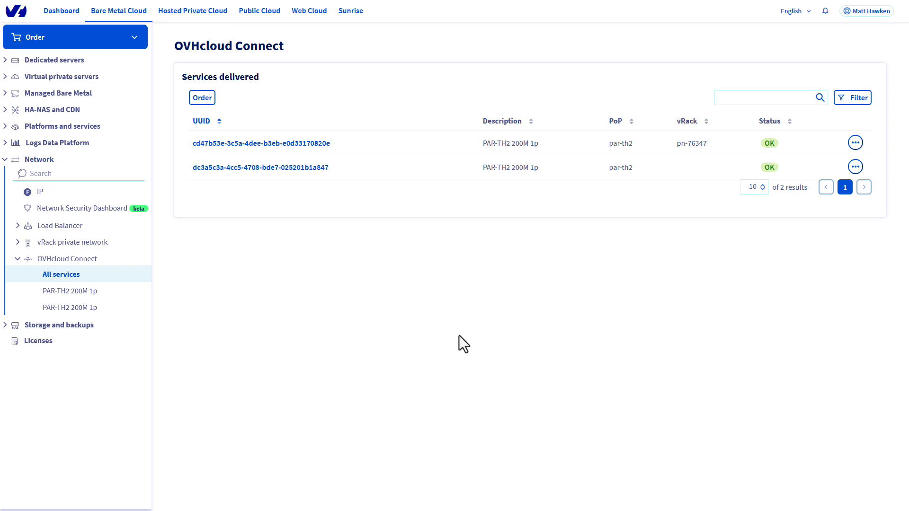
Step: Open the PAR-TH2 200M 1p service that has no vRack attached and copy its valid service key
left_click(256, 167)
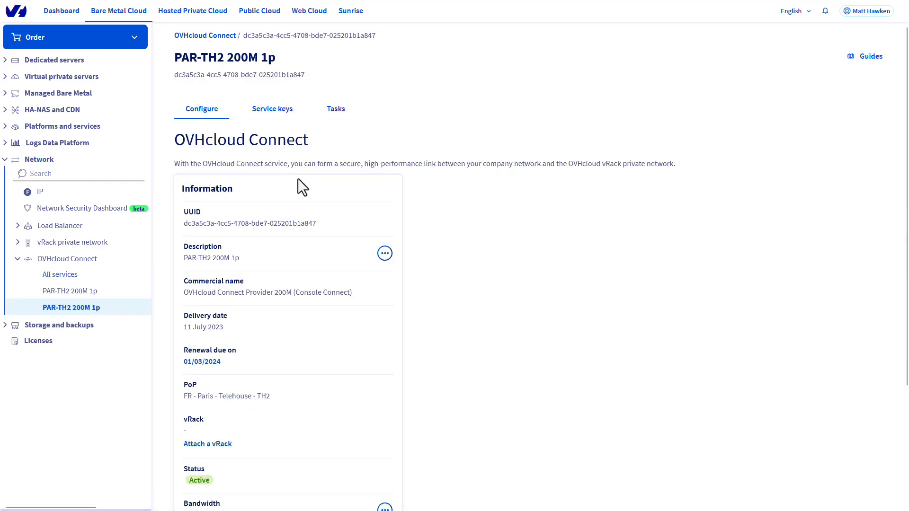
scroll(414, 216, "down", 3)
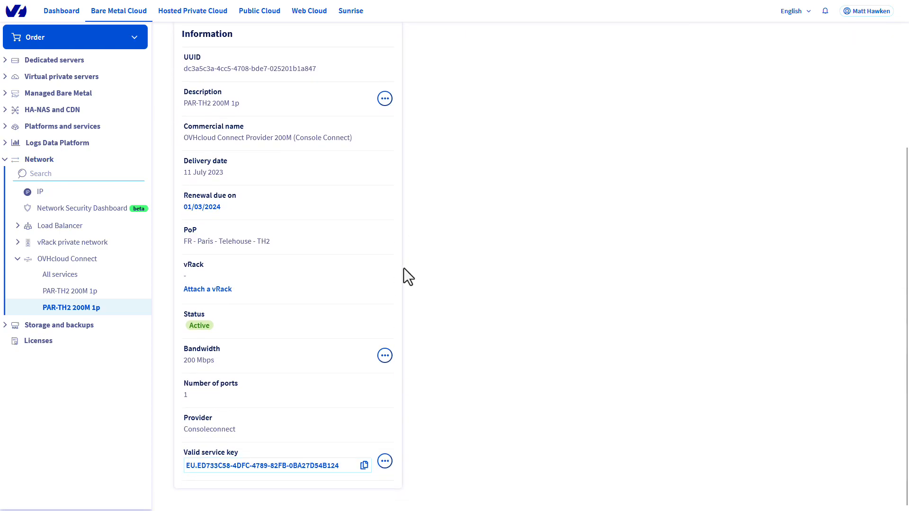
left_click(364, 466)
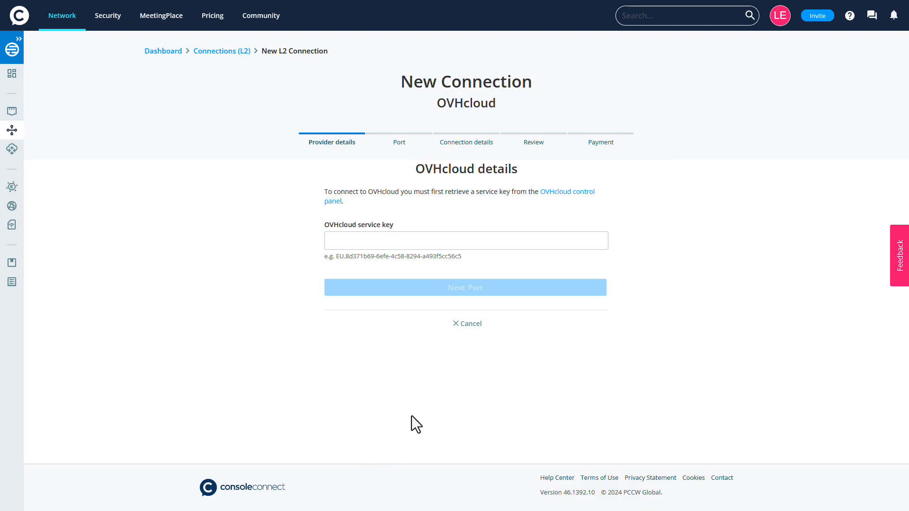
Step: Switch to Console Connect, paste the OVHcloud service key into the provider details and continue to port selection
left_click(576, 240)
key("ctrl+v")
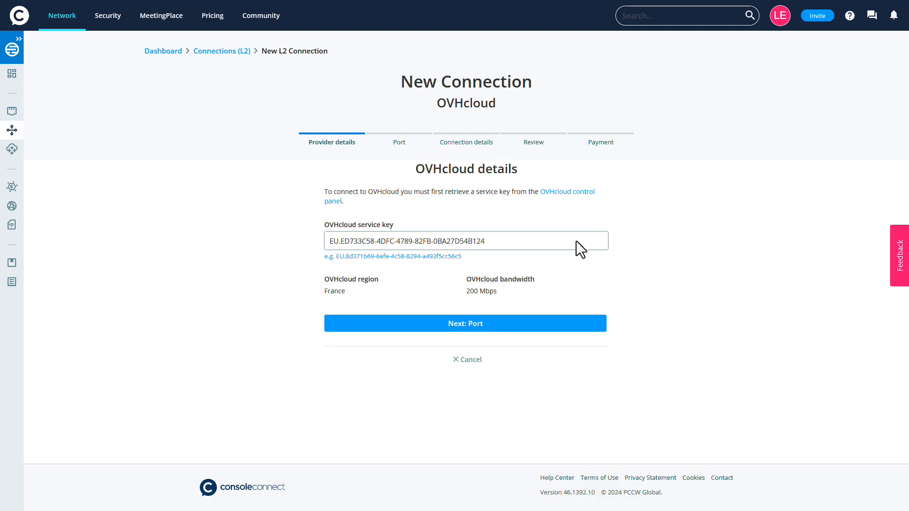
left_click(478, 325)
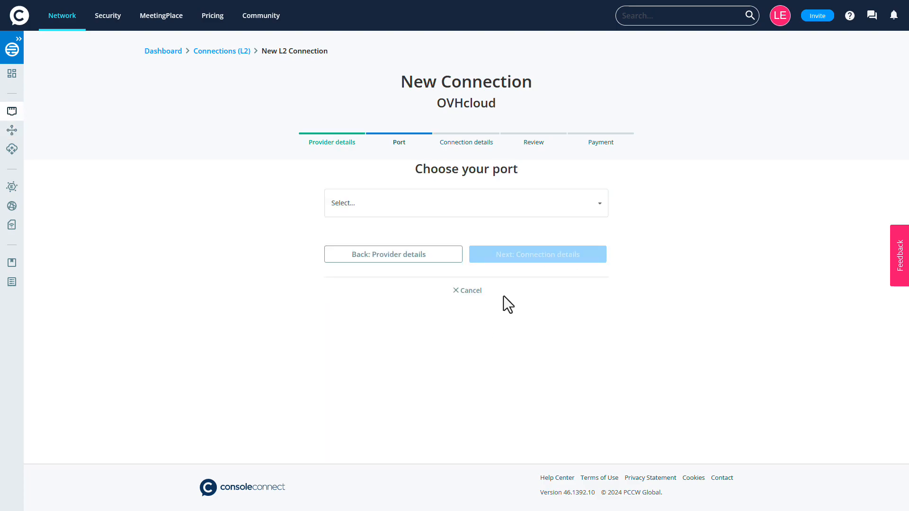
Step: Choose the EMEA LD (Demo) port at Equinix - LD8, London and continue to the connection details
left_click(586, 206)
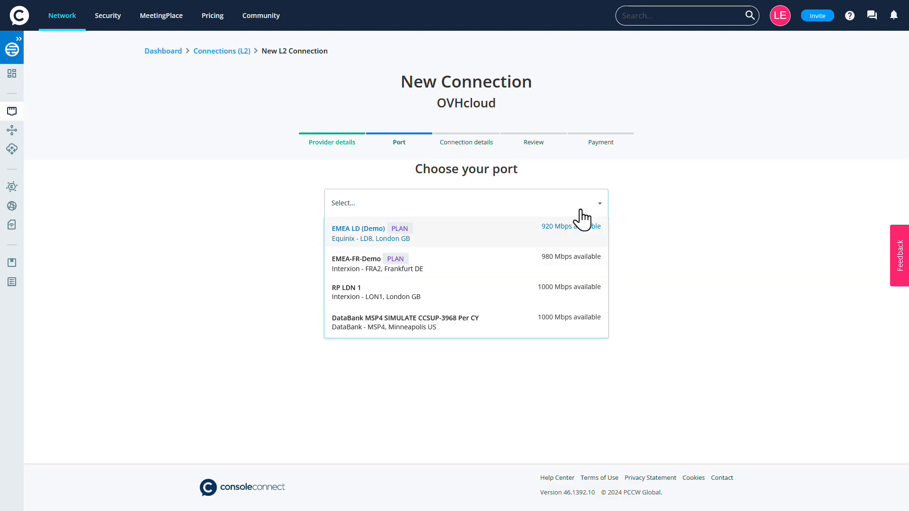
left_click(569, 233)
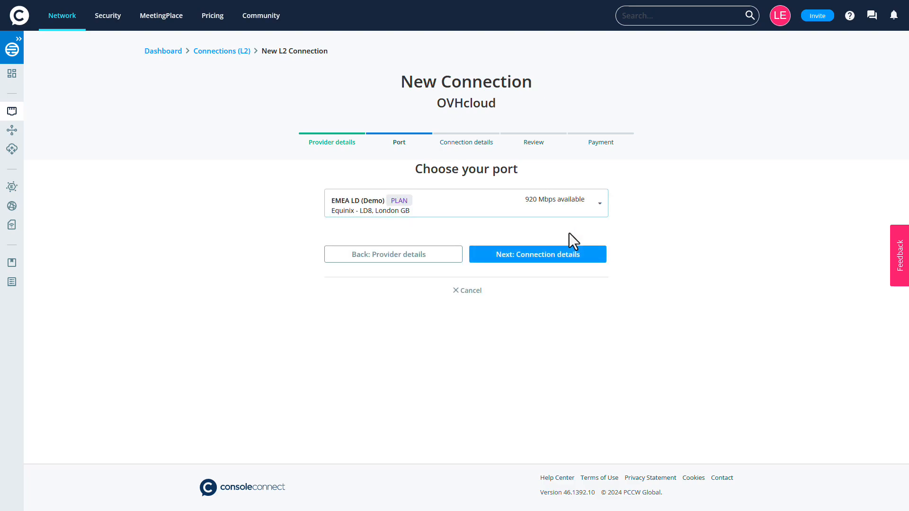
left_click(542, 258)
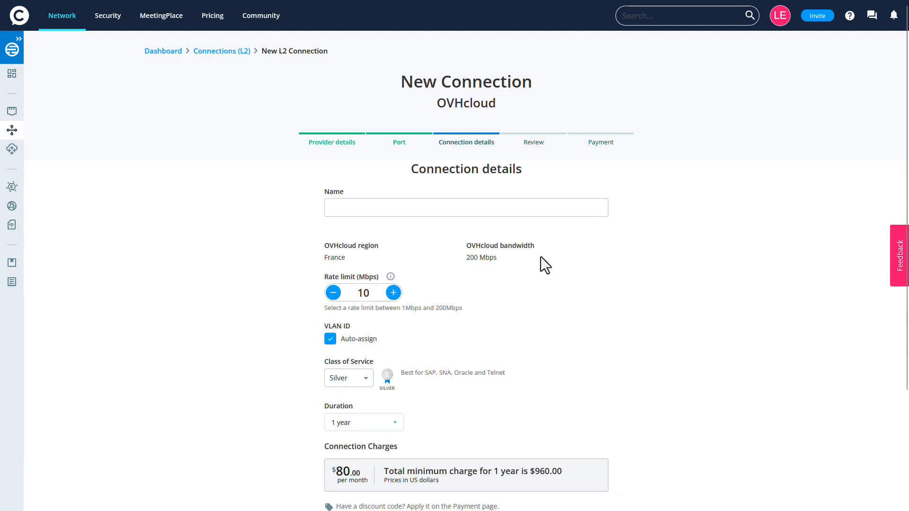
Step: Name the connection Console-OVH-Demo-Connection, keep the default rate limit, class of service and duration, and continue to the review
left_click(569, 209)
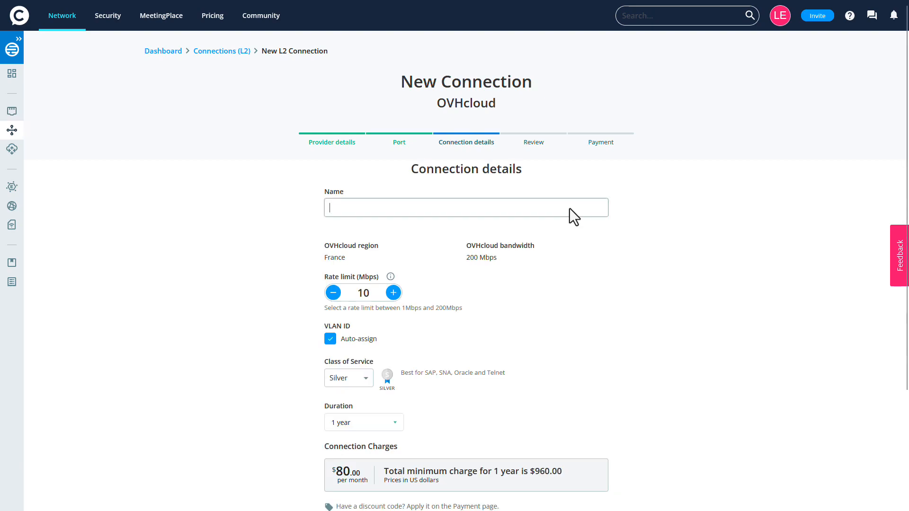
type("Console-OVH-Demo-Connection")
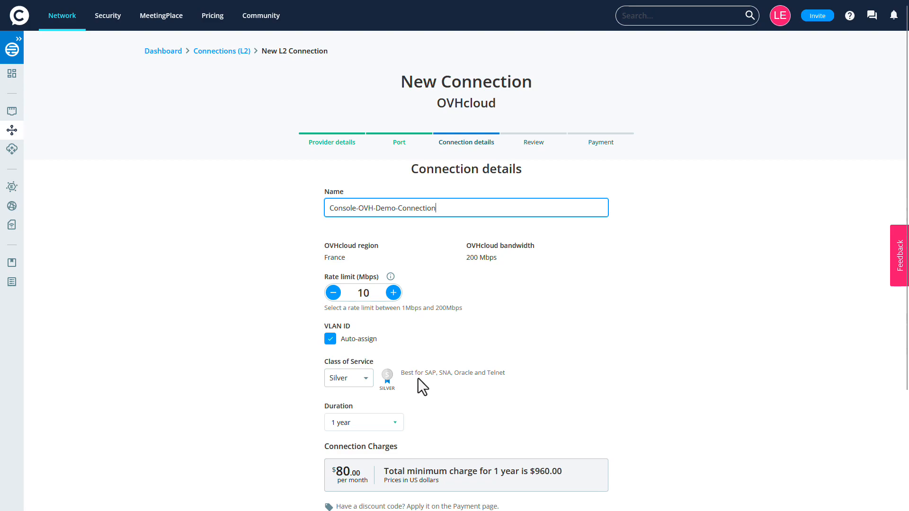
scroll(418, 378, "down", 3)
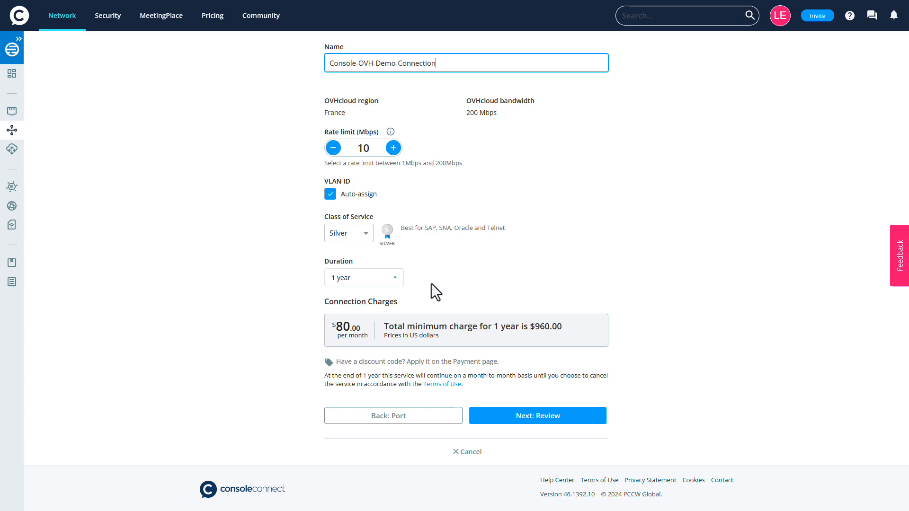
left_click(531, 417)
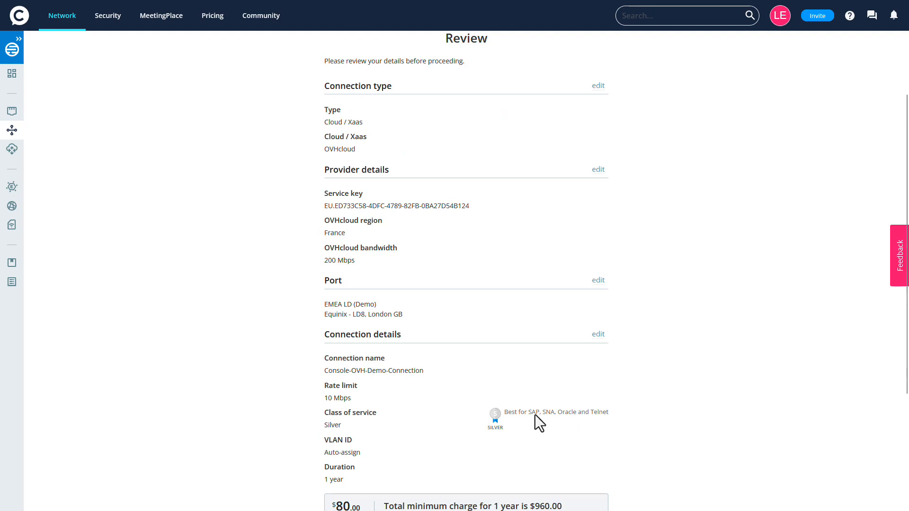
Step: Review the connection type, provider, port and connection details, and proceed to payment
scroll(624, 372, "up", 3)
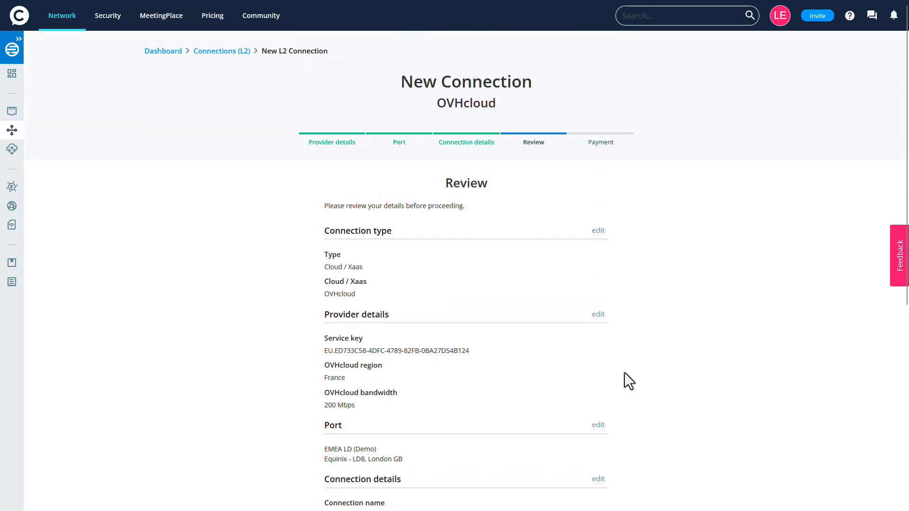
scroll(624, 372, "down", 5)
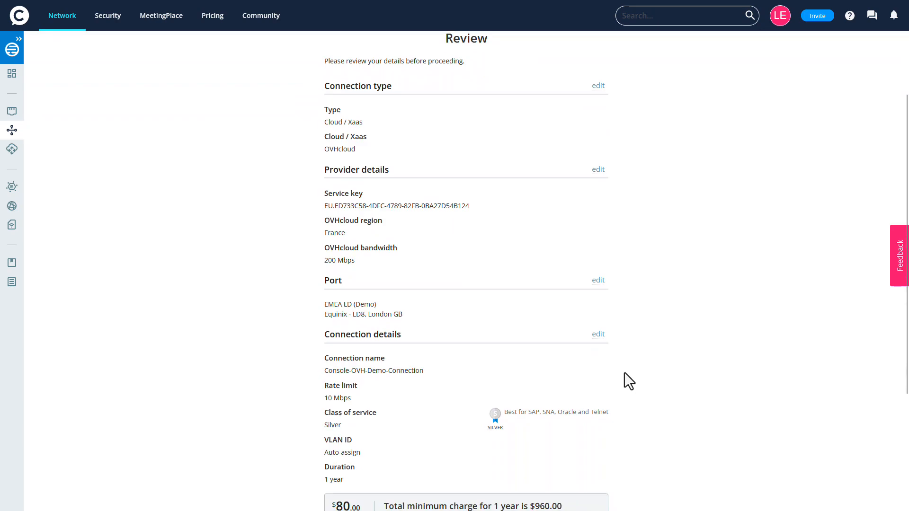
scroll(624, 381, "down", 2)
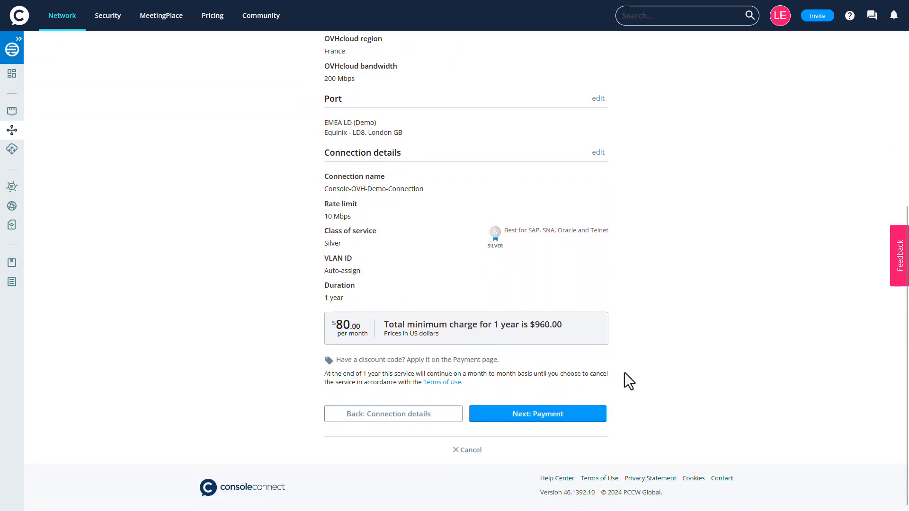
left_click(534, 417)
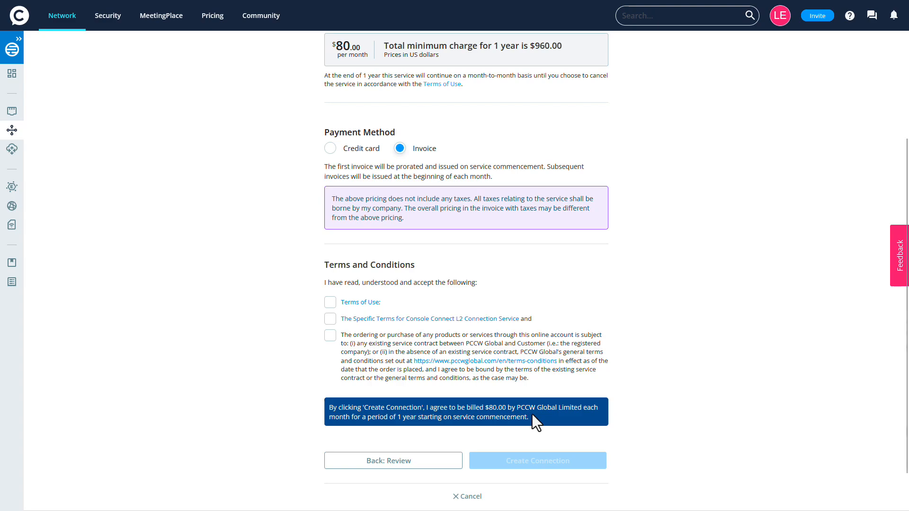
Step: Accept all three terms and conditions and create the connection
left_click(329, 303)
left_click(330, 320)
left_click(330, 336)
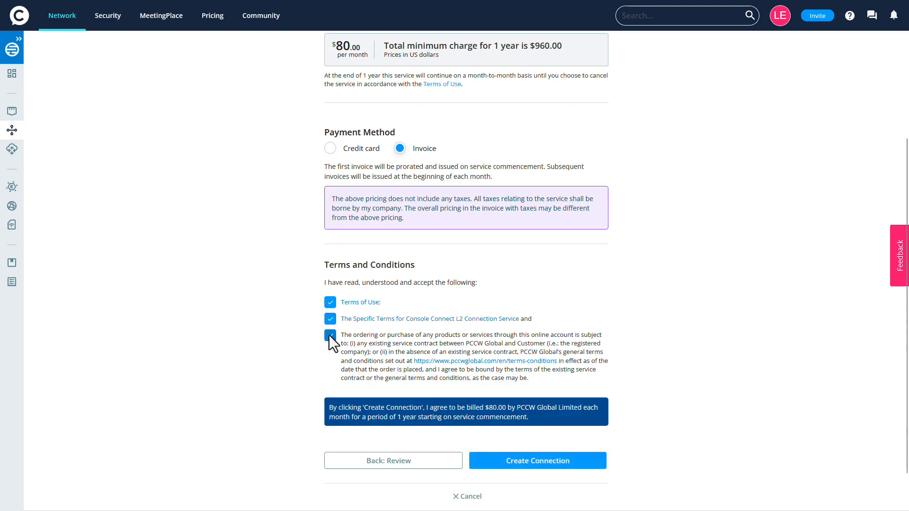
left_click(536, 459)
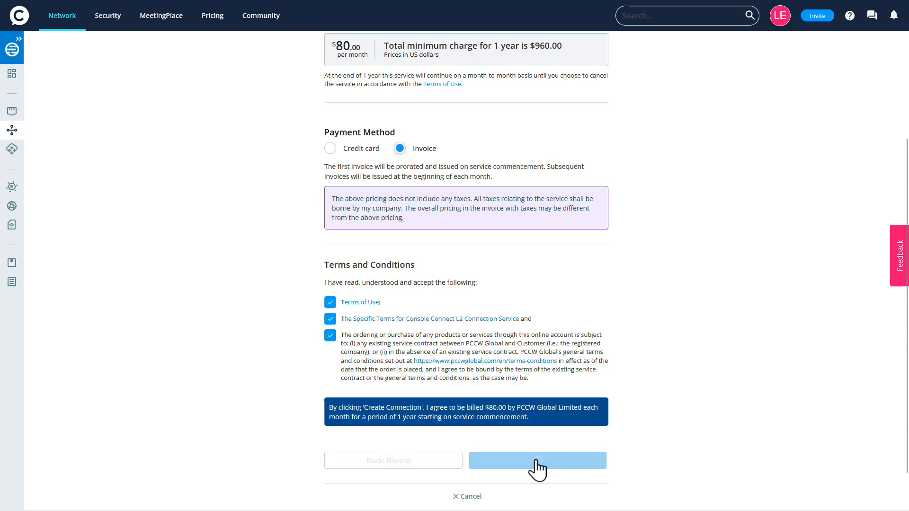